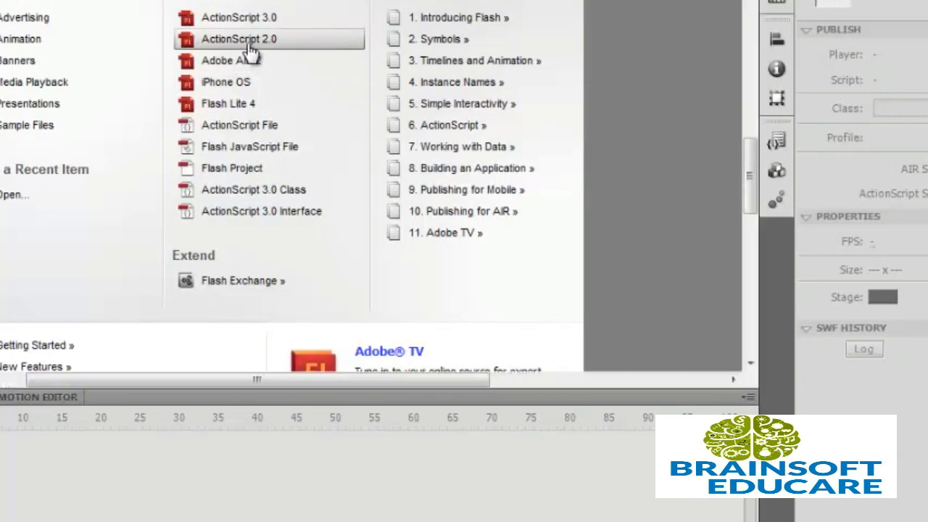
Create a new ActionScript 2.0 document from the Welcome screen.
{"action": "left_click", "coordinate": [248, 47]}
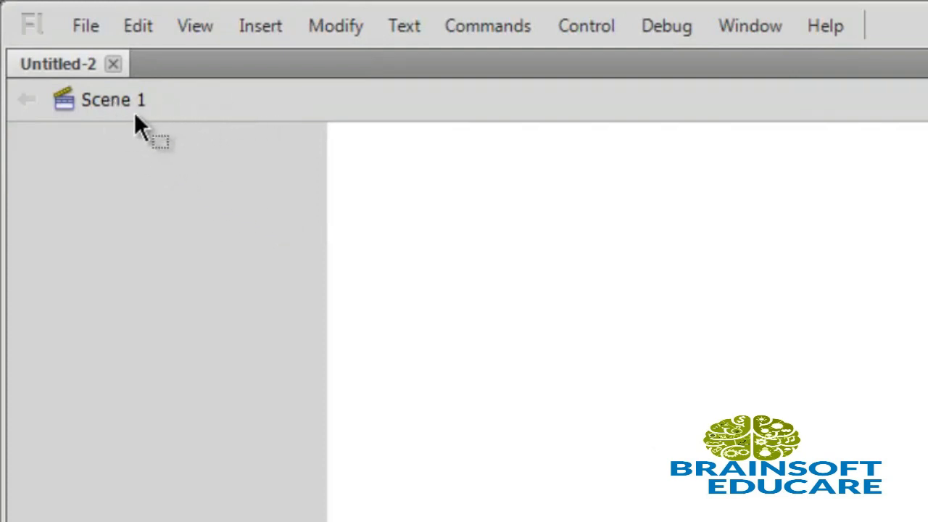
Insert a new scene, Scene 2, then switch back to Scene 1.
{"action": "left_click", "coordinate": [264, 32]}
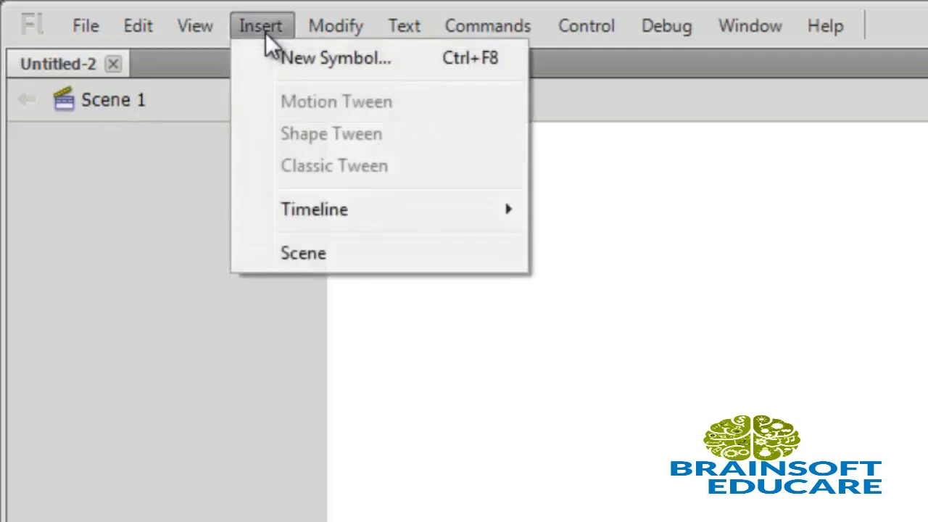
{"action": "left_click", "coordinate": [327, 247]}
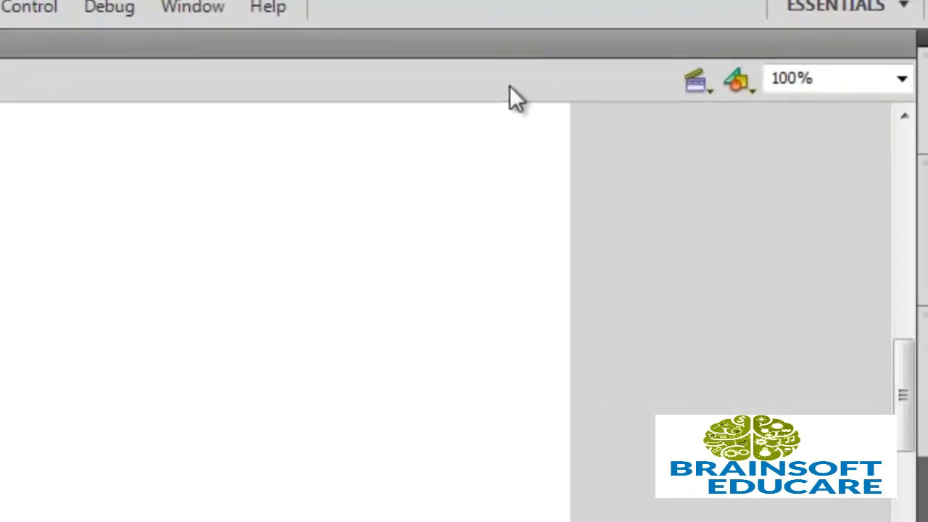
{"action": "left_click", "coordinate": [698, 83]}
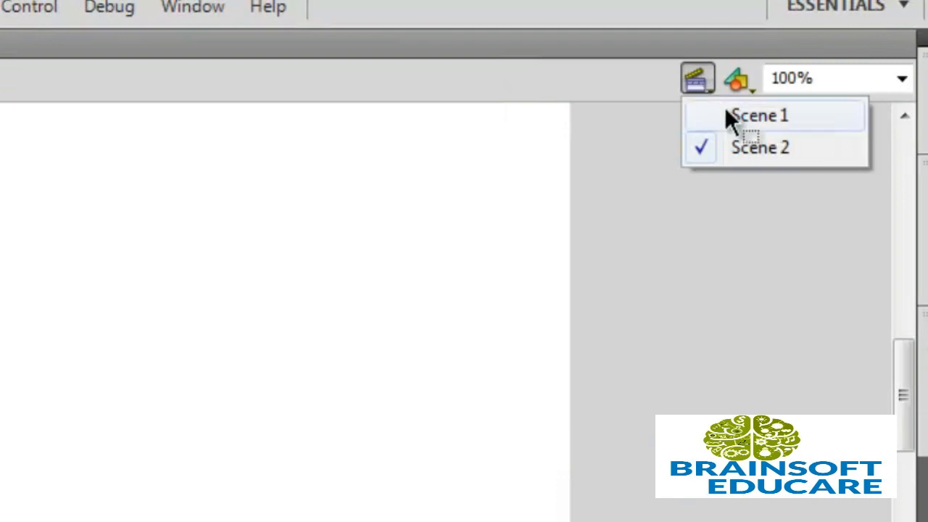
{"action": "left_click", "coordinate": [725, 109]}
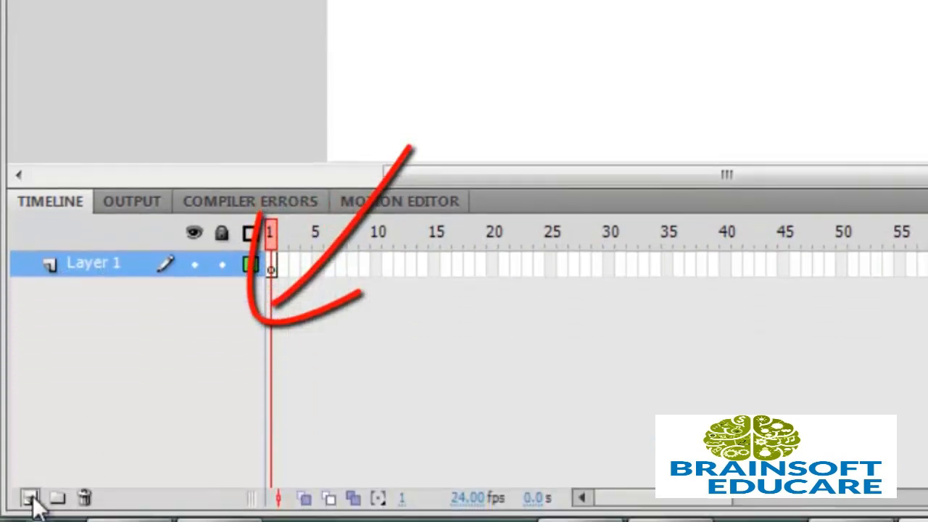
Add a new layer named 'first' and delete the original Layer 1.
{"action": "left_click", "coordinate": [30, 498]}
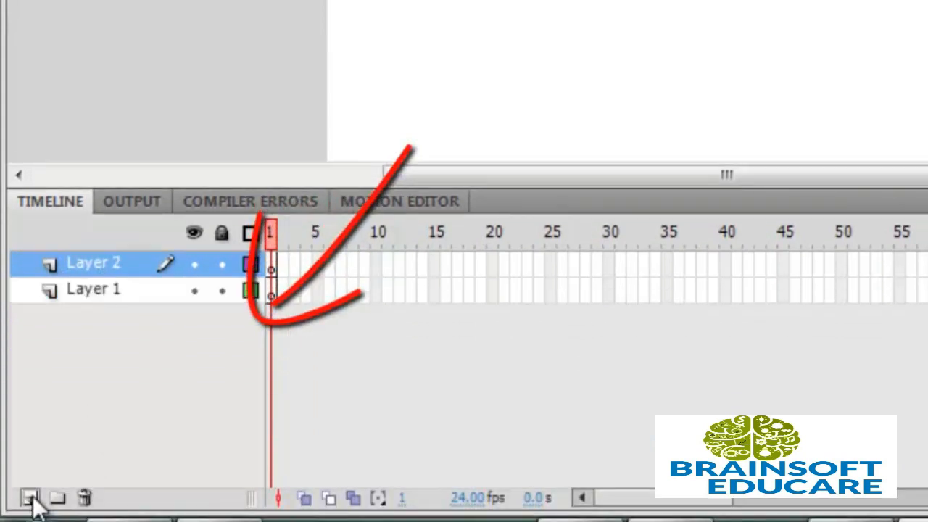
{"action": "double_click", "coordinate": [113, 270]}
{"action": "key", "text": "BackSpace"}
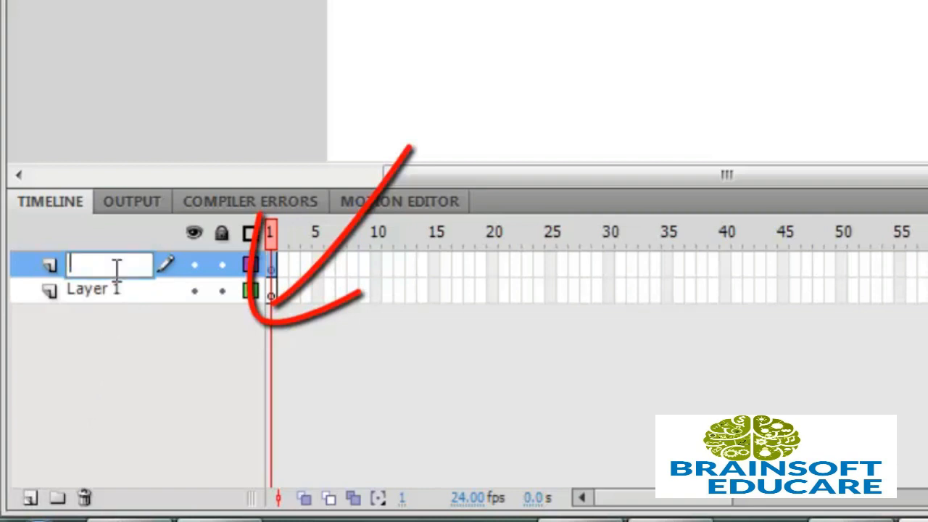
{"action": "type", "text": "first"}
{"action": "key", "text": "Return"}
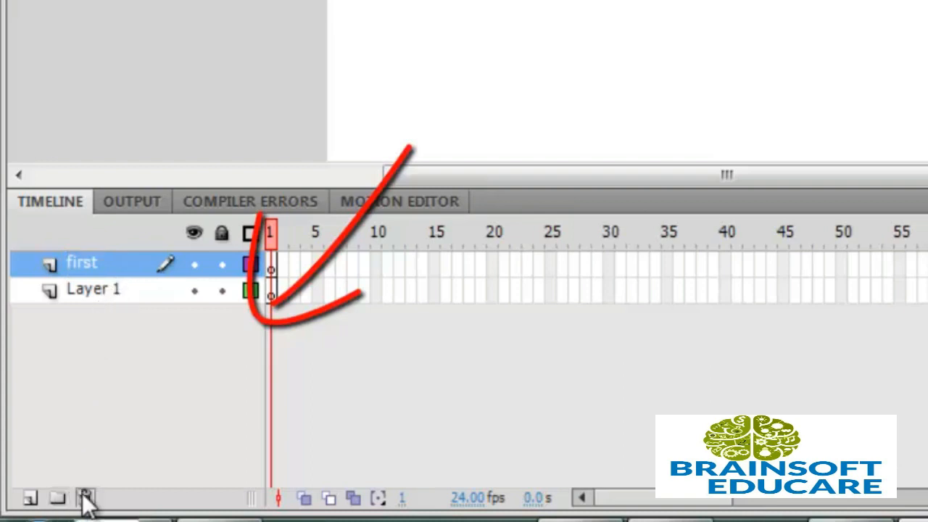
{"action": "left_click", "coordinate": [101, 290]}
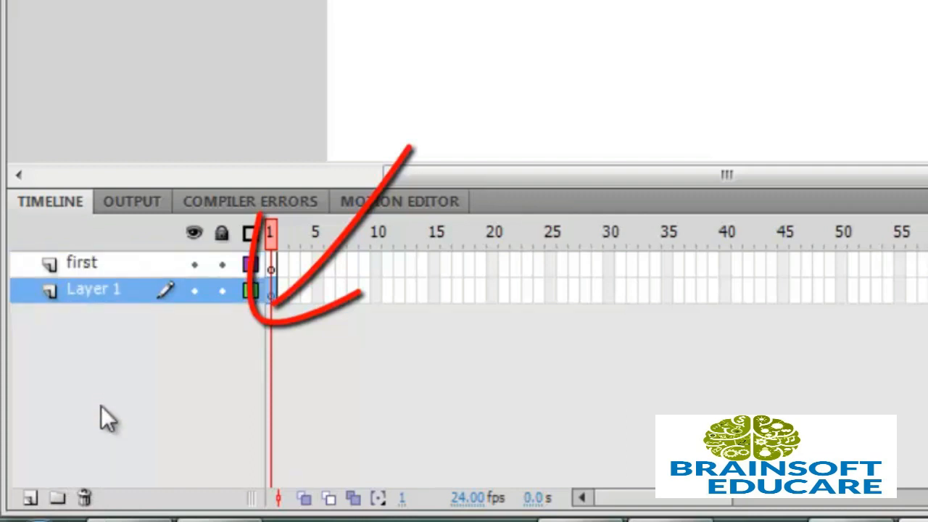
{"action": "left_click", "coordinate": [84, 498]}
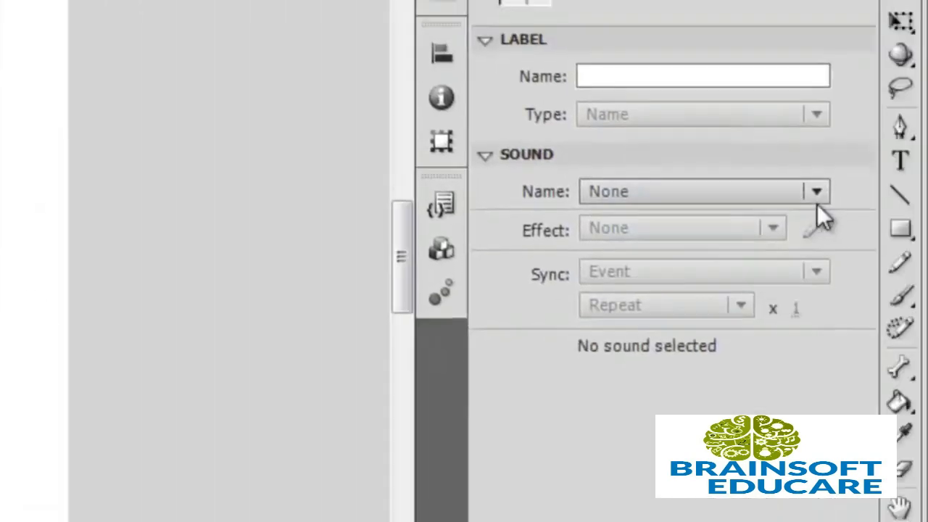
Draw a large green-filled rectangle across the stage with the Rectangle Tool.
{"action": "left_click", "coordinate": [900, 228]}
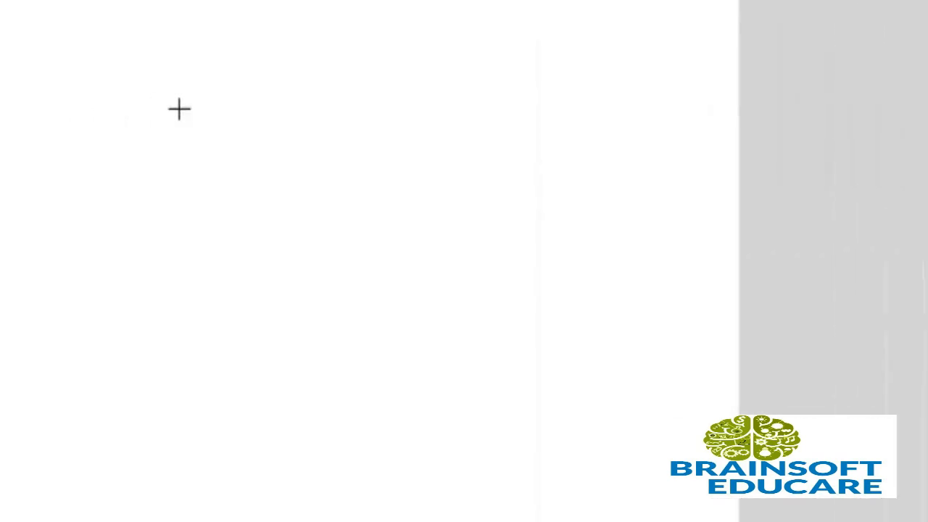
{"action": "left_click_drag", "start_coordinate": [253, 108], "coordinate": [602, 347]}
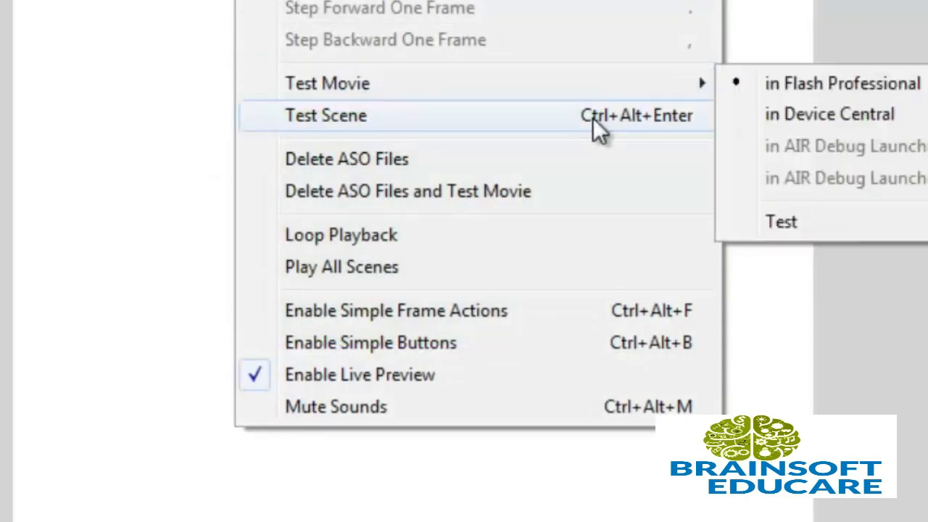
Test-play the movie twice, closing the Untitled-2.swf preview each time.
{"action": "mouse_move", "coordinate": [627, 85]}
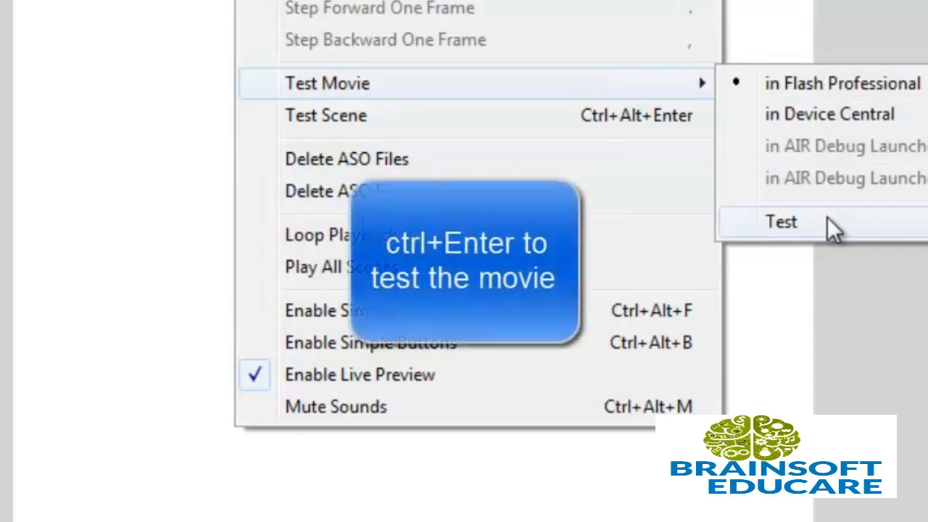
{"action": "left_click", "coordinate": [827, 219]}
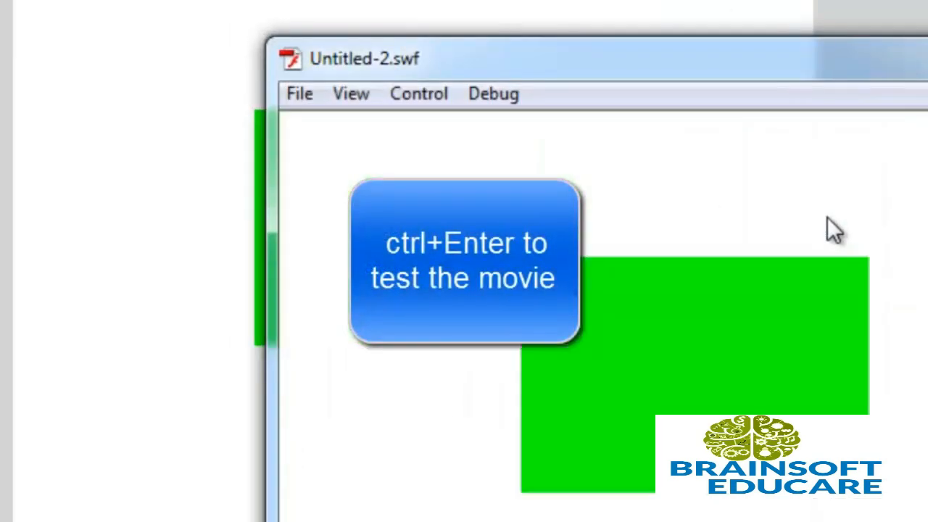
{"action": "left_click", "coordinate": [927, 46]}
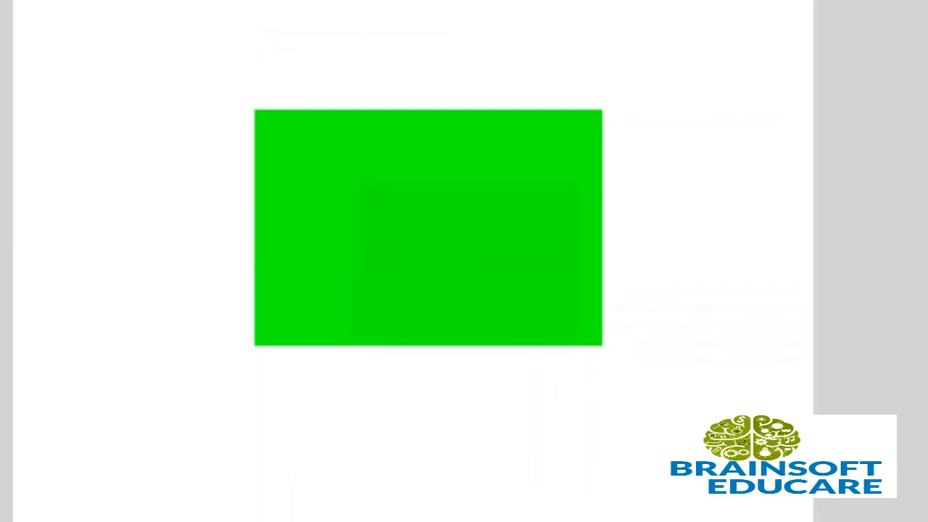
{"action": "key", "text": "ctrl+Return"}
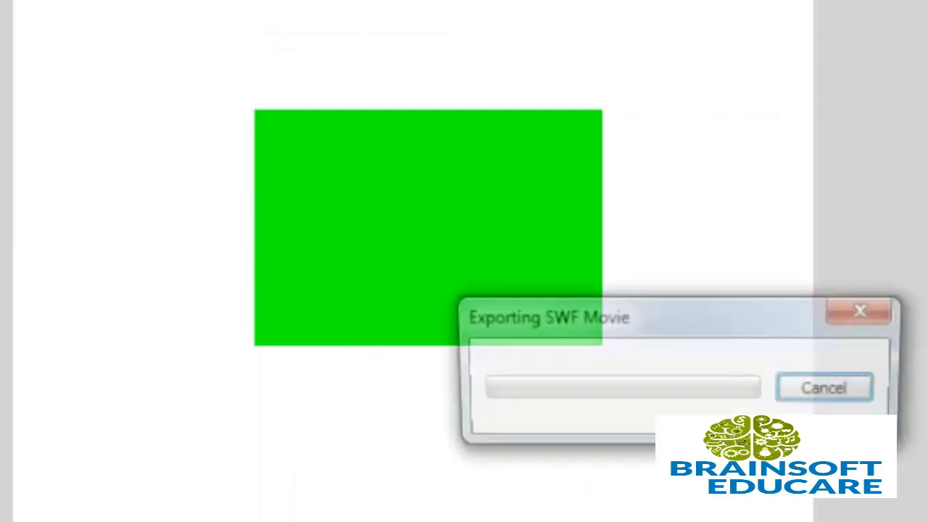
{"action": "key", "text": "ctrl+w"}
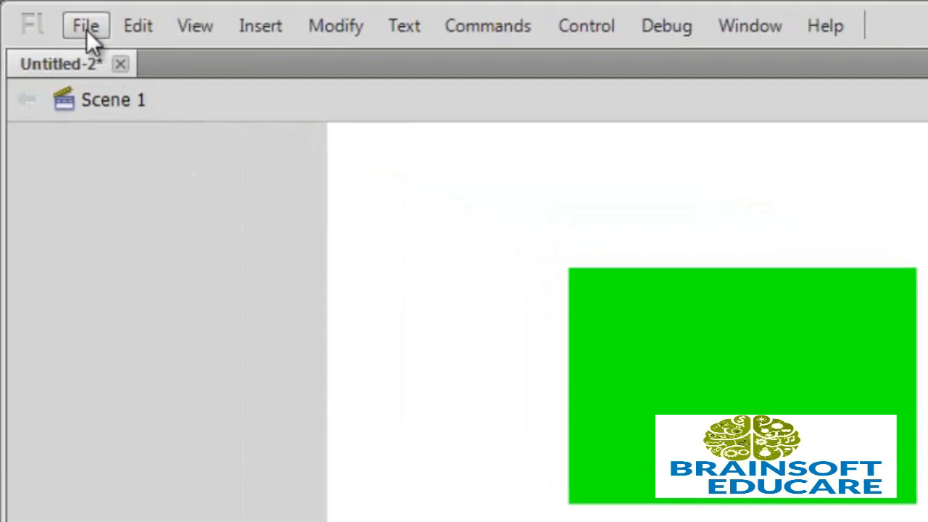
Import 001.JPG, 002.JPG and 1.jpg into the document's library.
{"action": "left_click", "coordinate": [86, 30]}
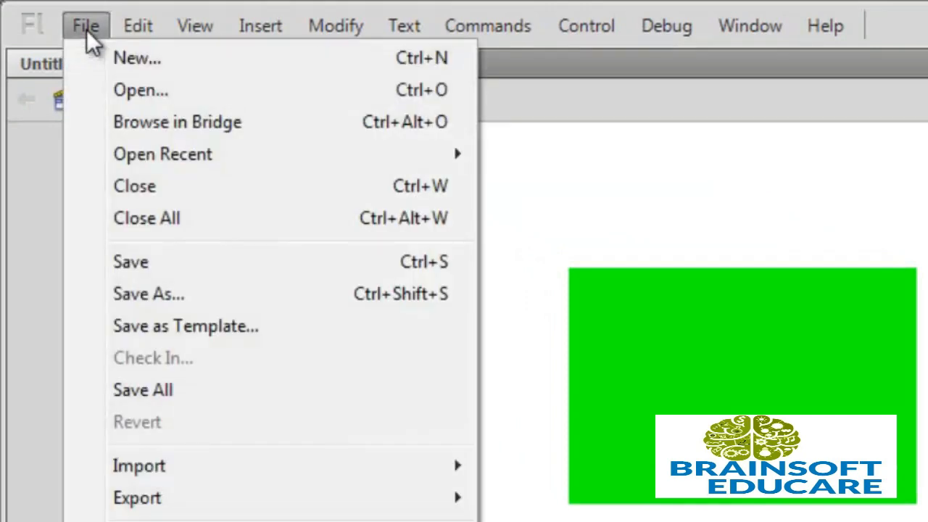
{"action": "mouse_move", "coordinate": [190, 467]}
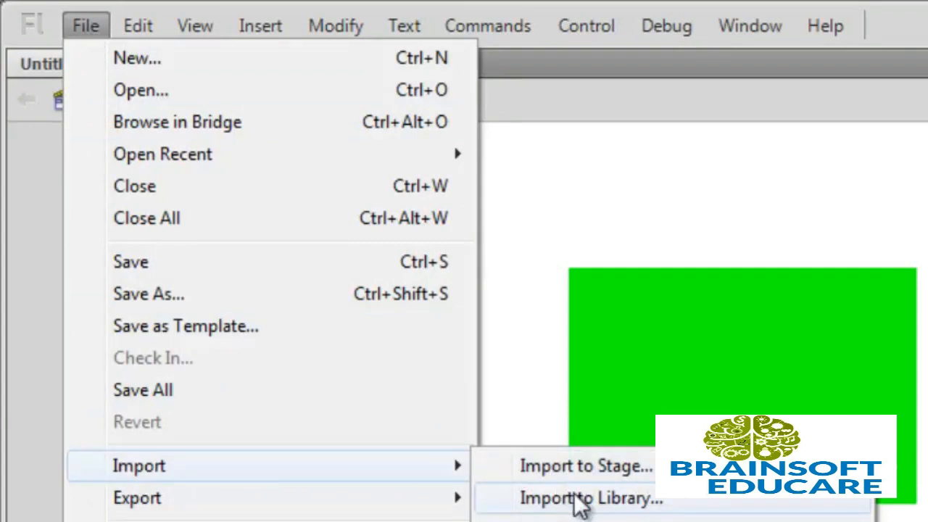
{"action": "left_click", "coordinate": [591, 520]}
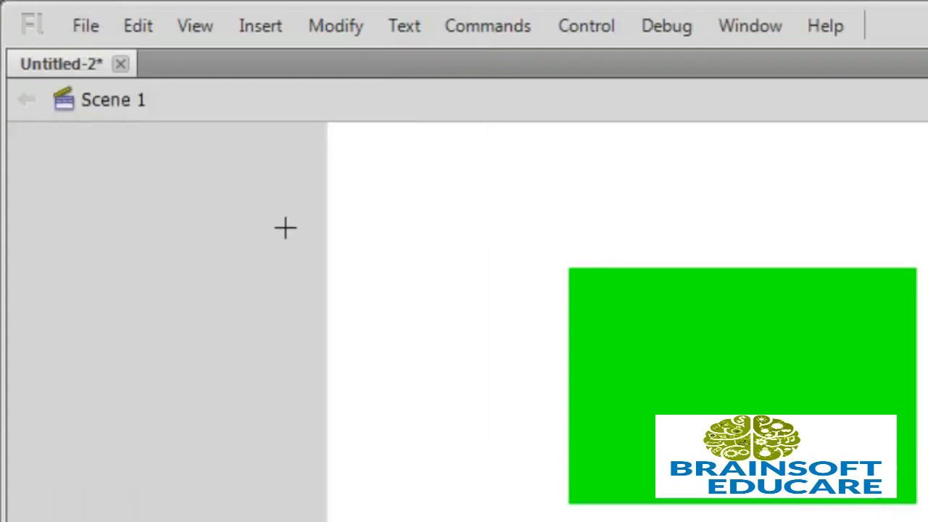
{"action": "left_click", "coordinate": [86, 30]}
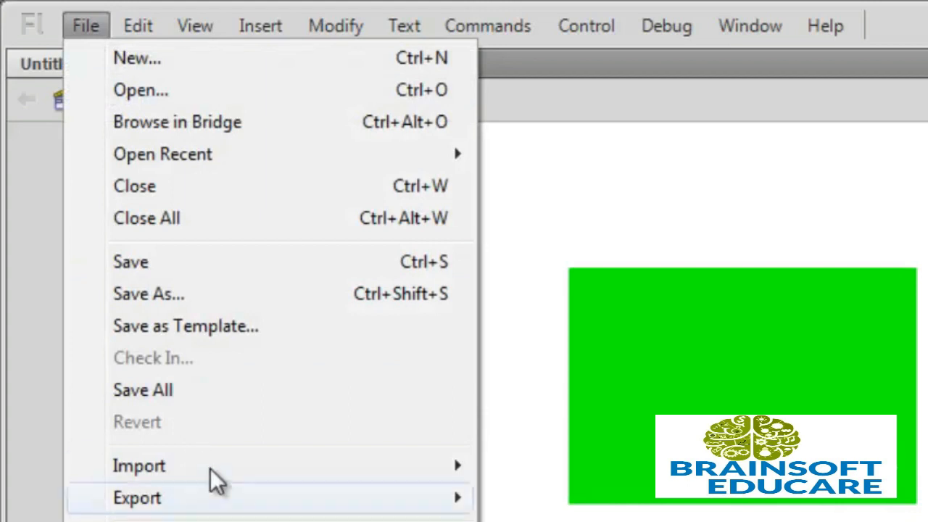
{"action": "mouse_move", "coordinate": [325, 465]}
{"action": "left_click", "coordinate": [574, 508]}
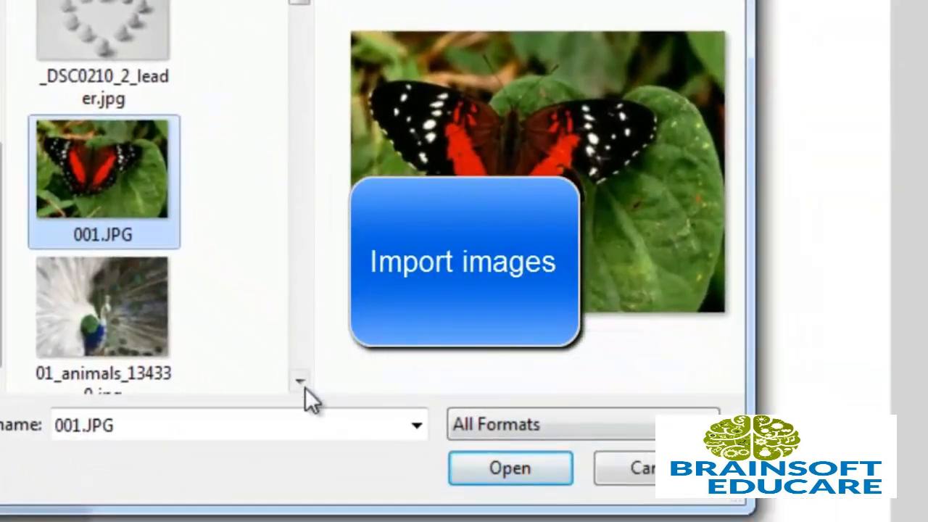
{"action": "left_click", "coordinate": [305, 386]}
{"action": "left_click", "coordinate": [305, 386]}
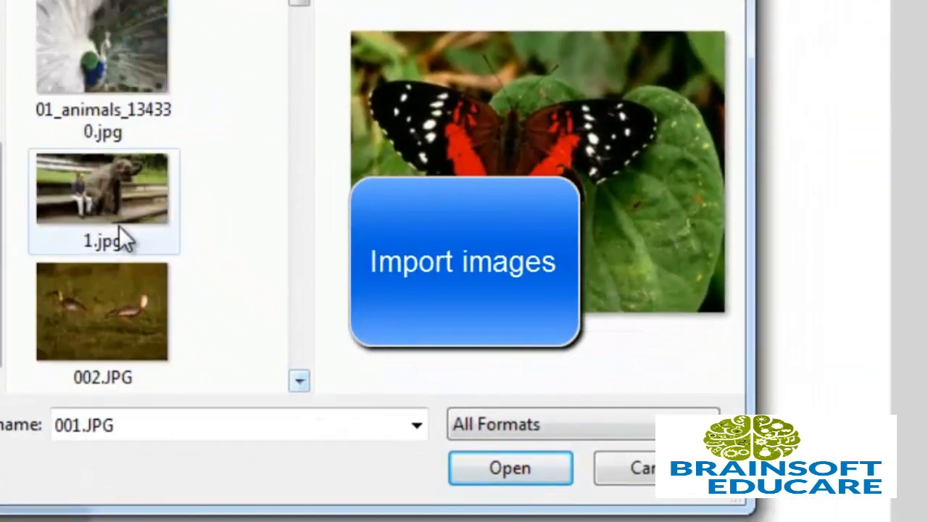
{"action": "left_click", "coordinate": [123, 287], "text": "ctrl"}
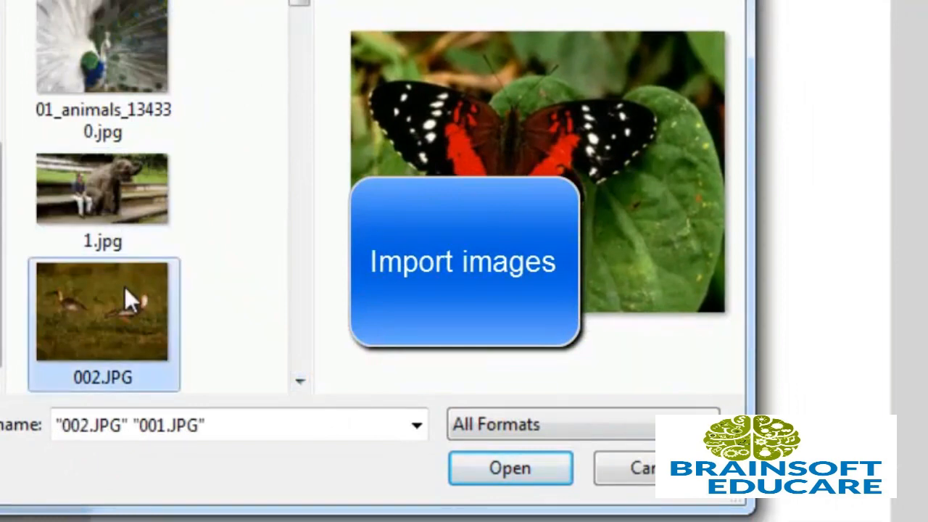
{"action": "left_click", "coordinate": [122, 216], "text": "ctrl"}
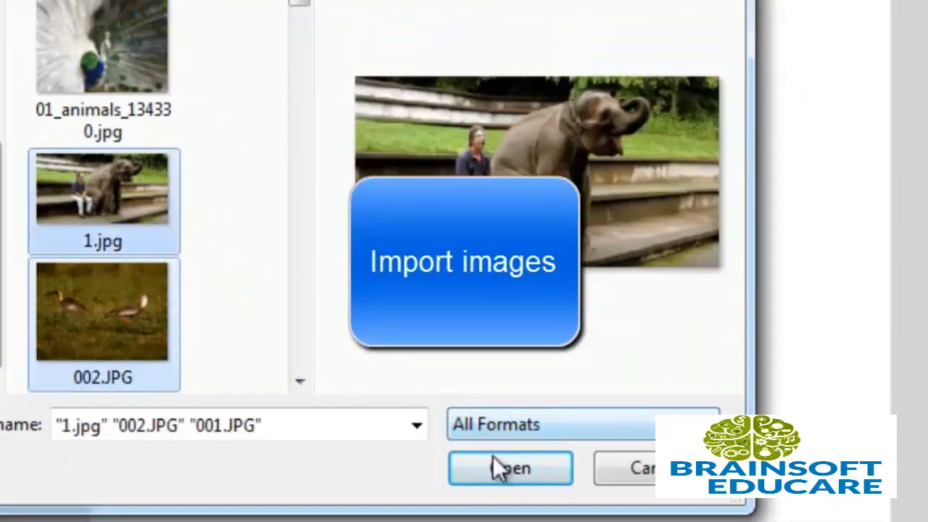
{"action": "left_click", "coordinate": [498, 465]}
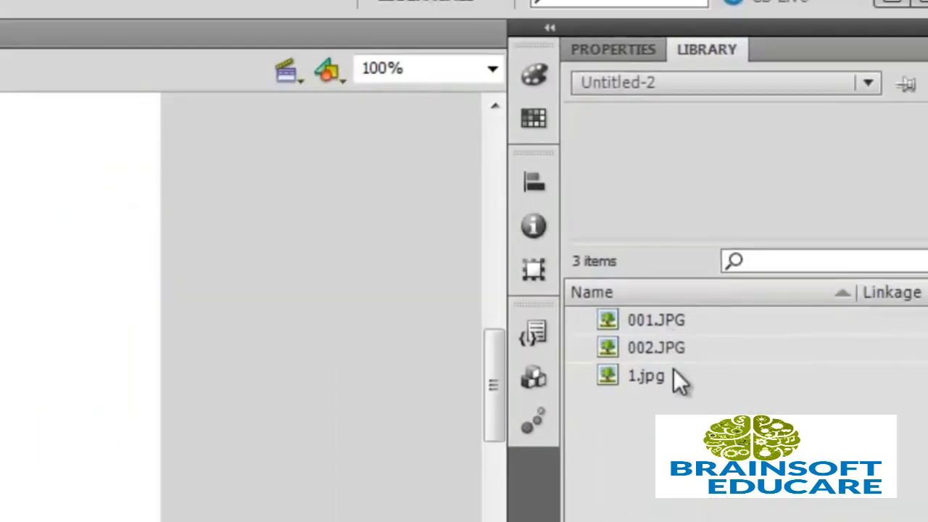
Drag the butterfly image 001.JPG from the library onto the stage at 640 × 480.
{"action": "left_click", "coordinate": [656, 319]}
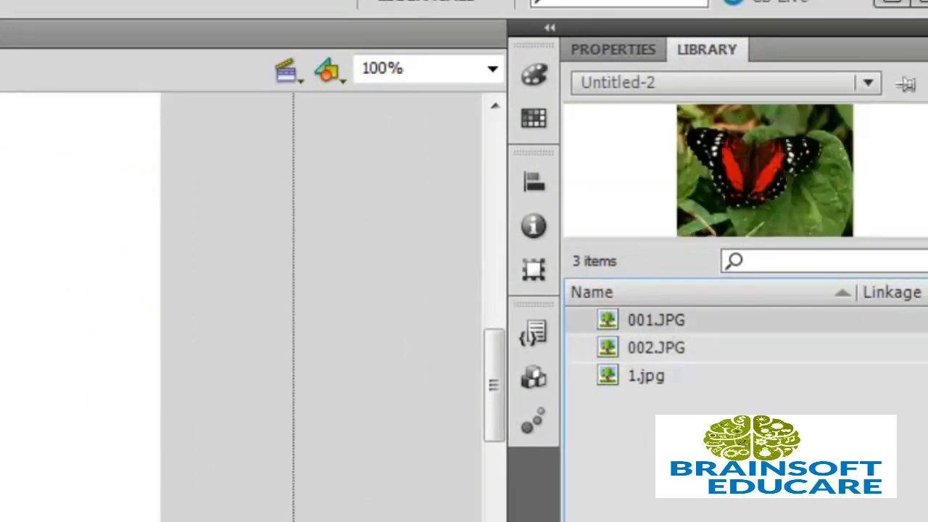
{"action": "left_click_drag", "start_coordinate": [656, 319], "coordinate": [2, 354]}
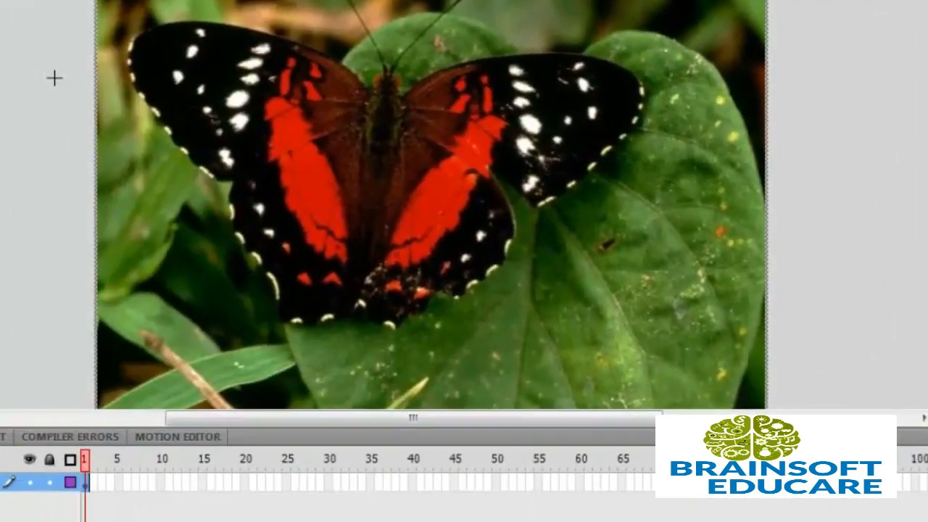
{"action": "scroll", "coordinate": [55, 78], "scroll_direction": "up", "scroll_amount": 3}
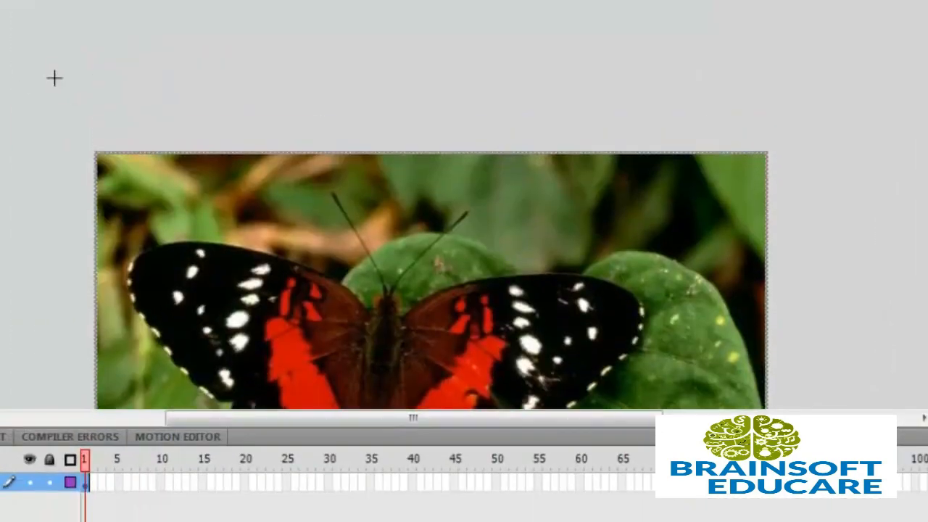
{"action": "scroll", "coordinate": [116, 163], "scroll_direction": "down", "scroll_amount": 5}
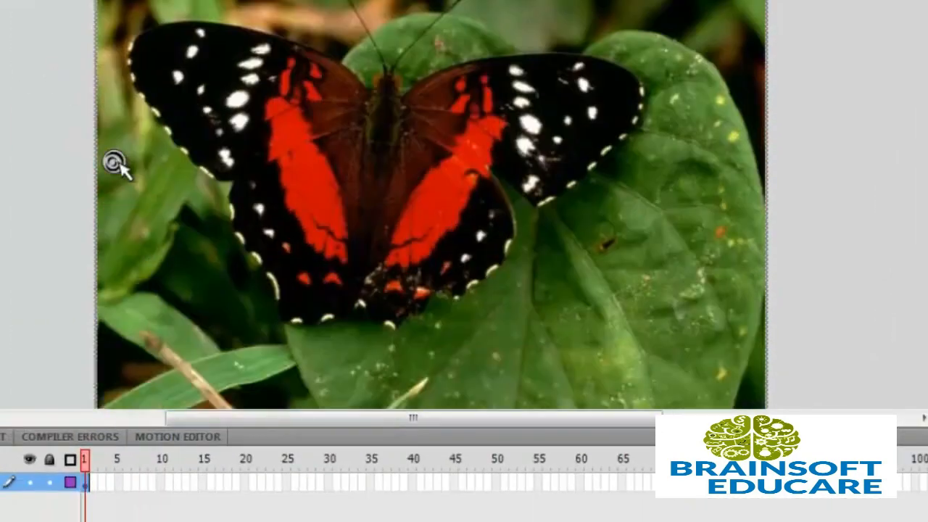
{"action": "scroll", "coordinate": [114, 155], "scroll_direction": "up", "scroll_amount": 2}
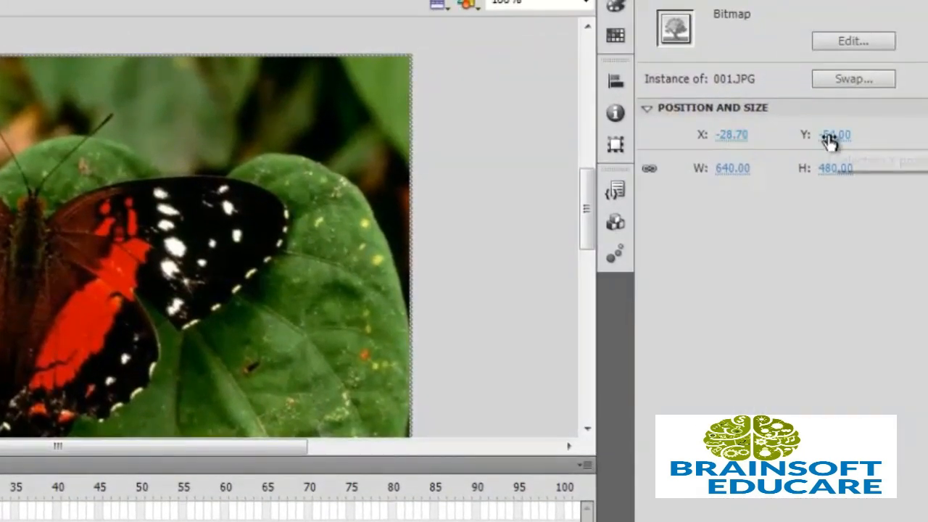
Set the butterfly image's width to 200 so its height becomes 150.
{"action": "left_click", "coordinate": [732, 168]}
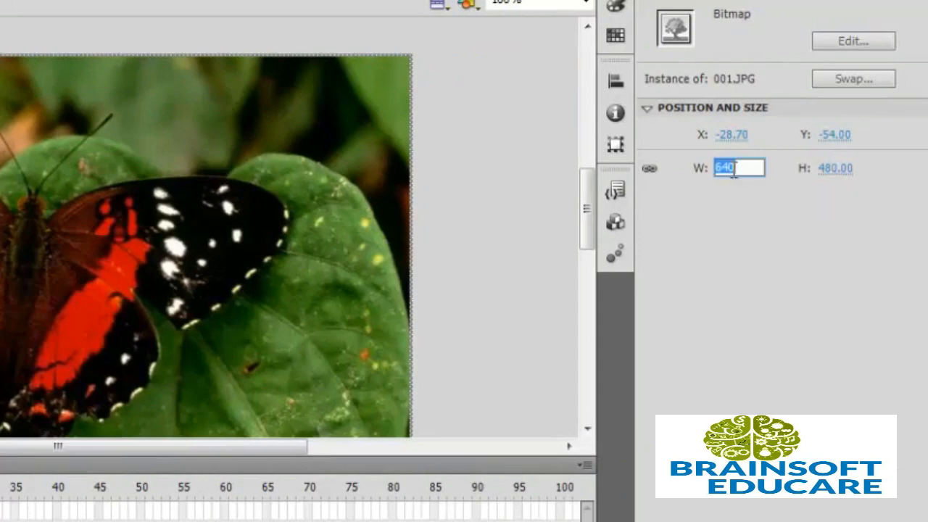
{"action": "type", "text": "200"}
{"action": "key", "text": "Return"}
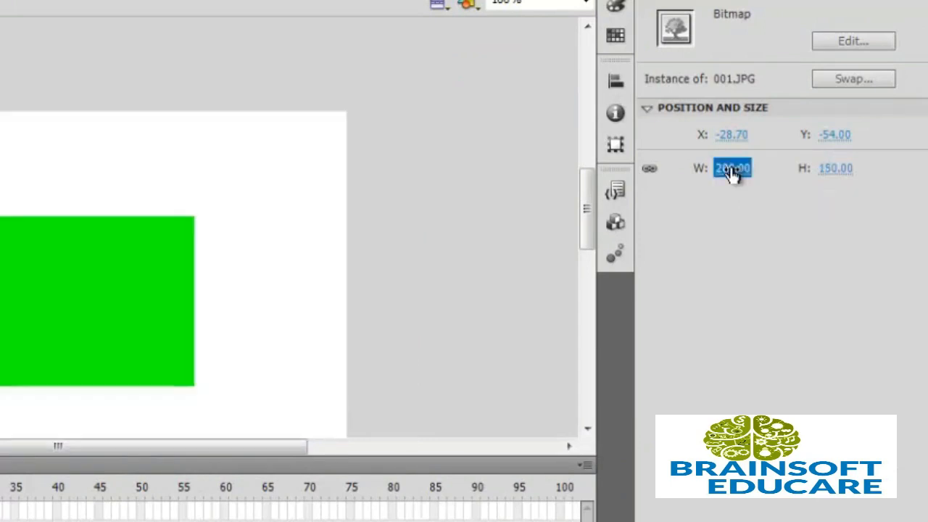
{"action": "left_click", "coordinate": [830, 171]}
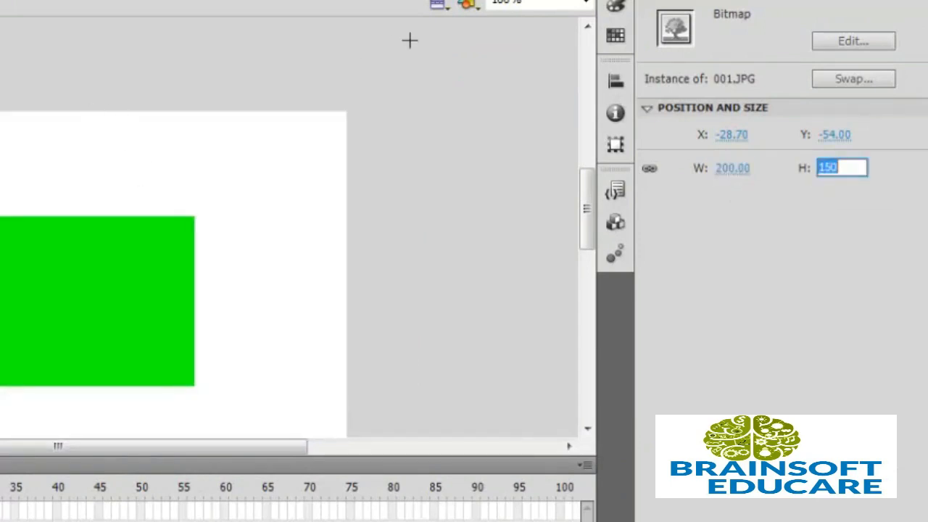
{"action": "left_click", "coordinate": [342, 401]}
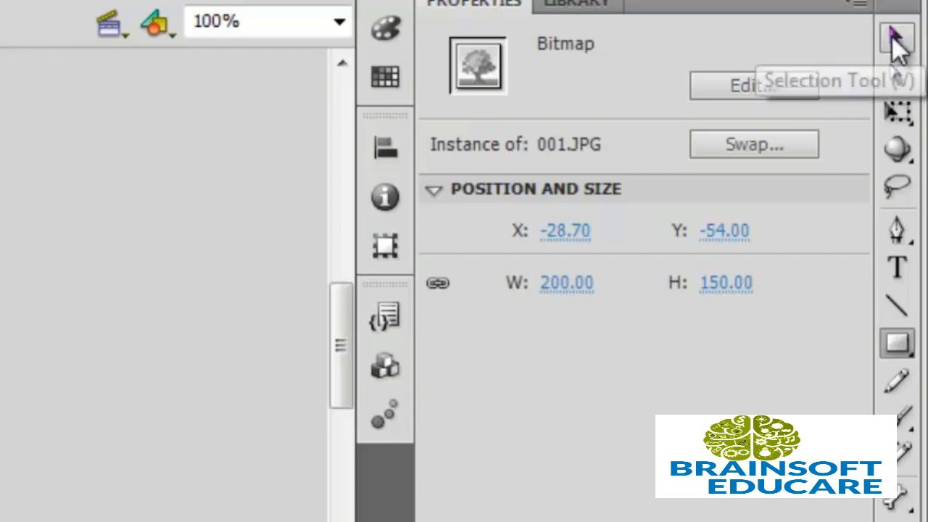
Move the resized butterfly to cover the green rectangle, then test the movie.
{"action": "left_click", "coordinate": [896, 40]}
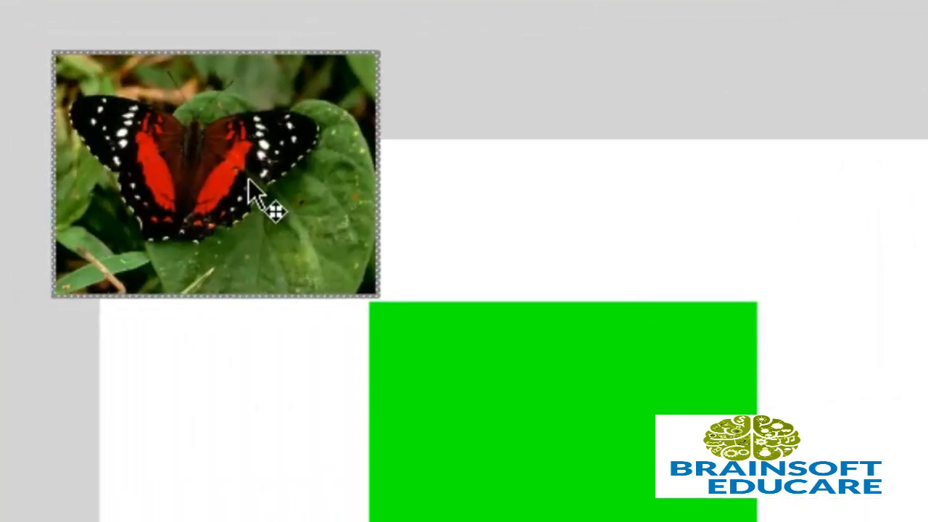
{"action": "left_click_drag", "start_coordinate": [249, 178], "coordinate": [588, 413]}
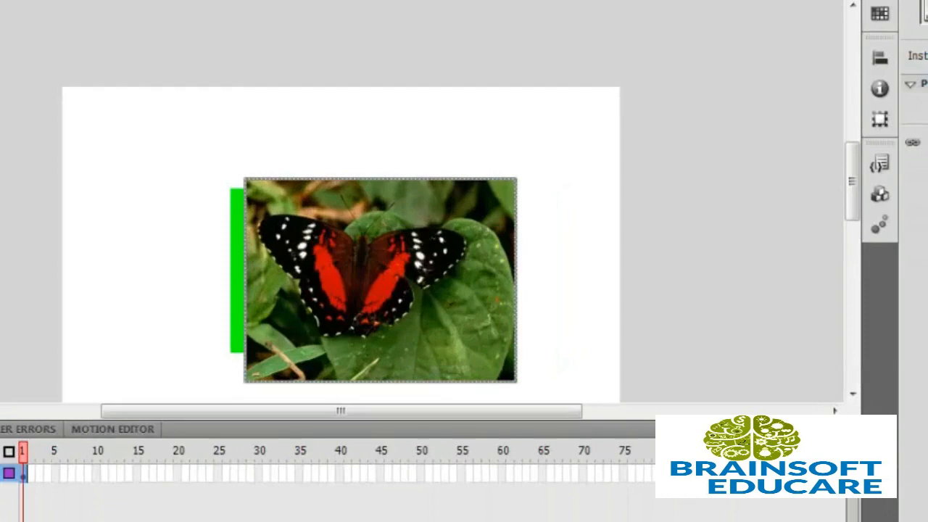
{"action": "left_click_drag", "start_coordinate": [433, 262], "coordinate": [411, 249]}
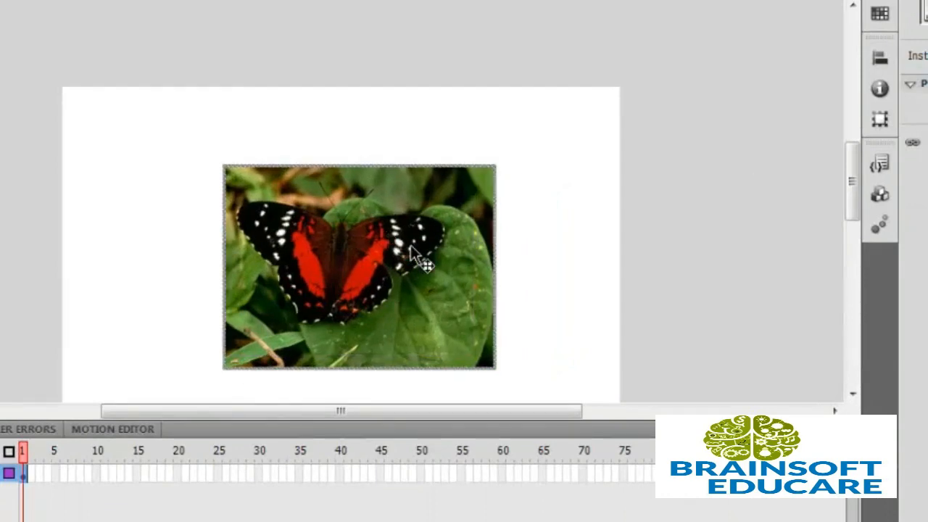
{"action": "left_click", "coordinate": [24, 490]}
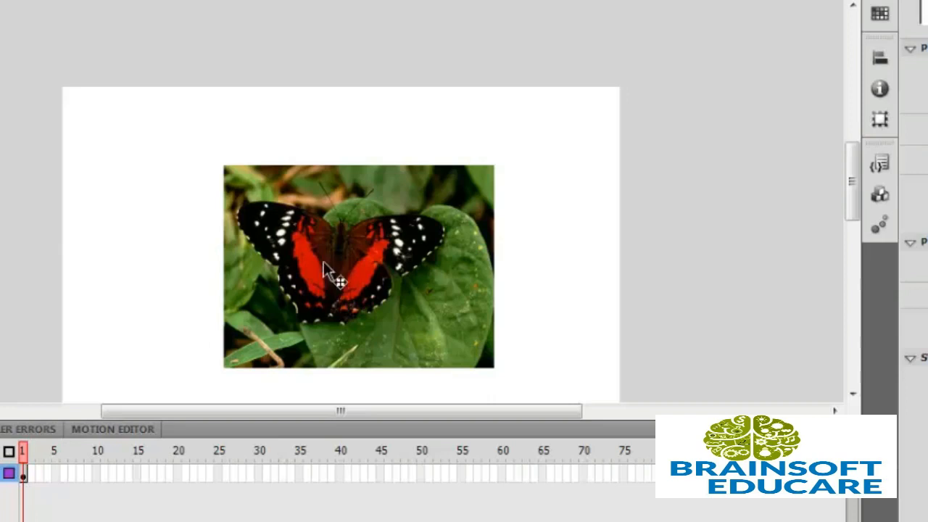
{"action": "key", "text": "ctrl+Return"}
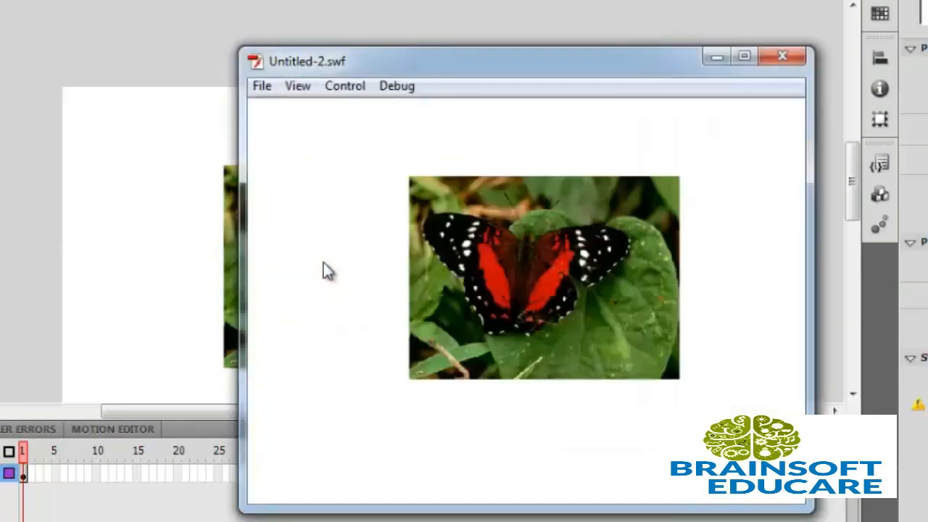
Close the Untitled-2.swf test movie window and return to the stage.
{"action": "left_click", "coordinate": [783, 60]}
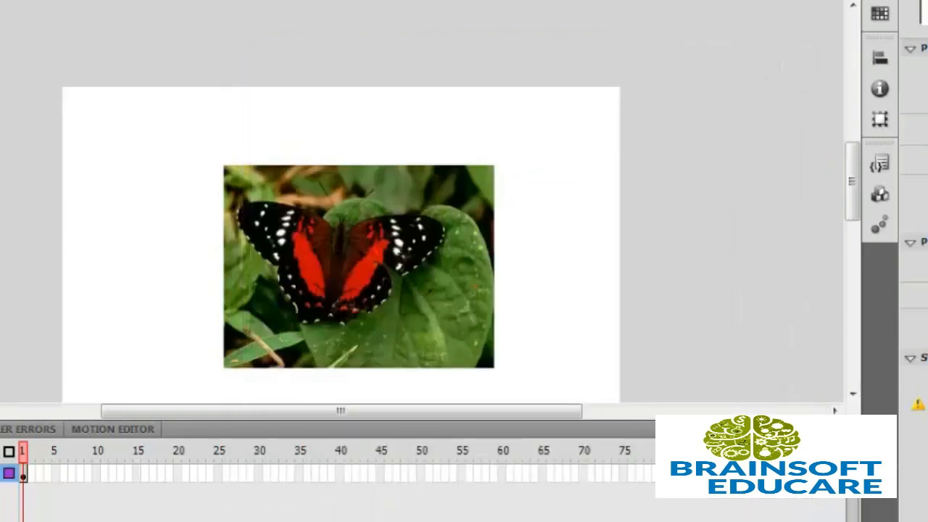
{"action": "left_click", "coordinate": [0, 0]}
Begin exporting the movie with Export Movie and open the file type list.
{"action": "mouse_move", "coordinate": [2, 257]}
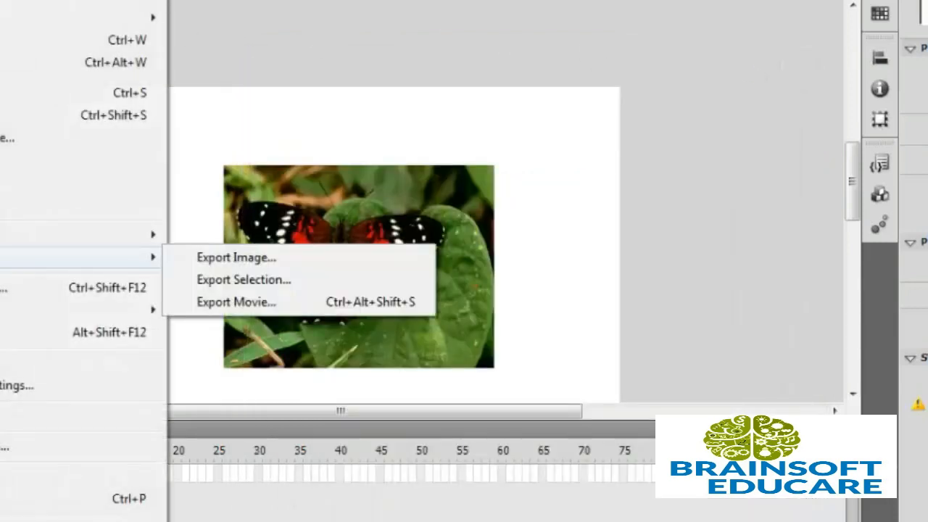
{"action": "left_click", "coordinate": [221, 298]}
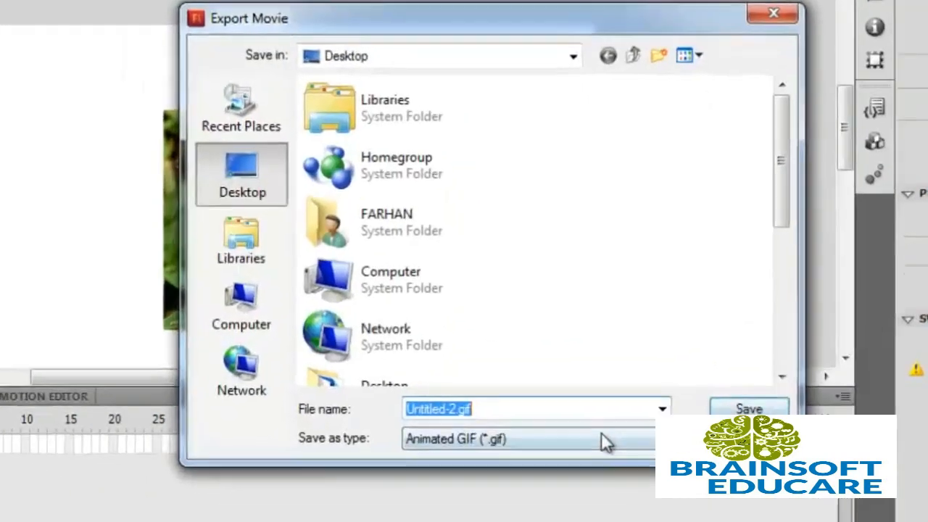
{"action": "left_click", "coordinate": [629, 468]}
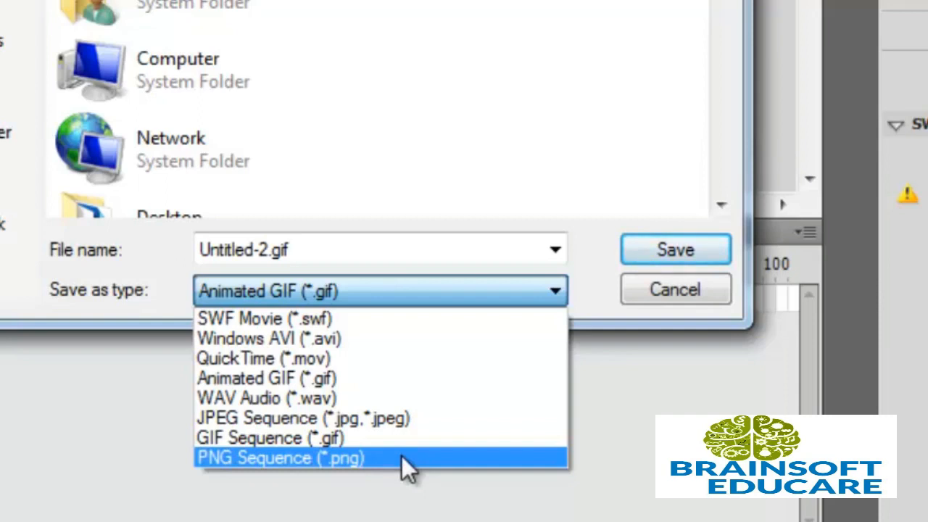
Choose Animated GIF (*.gif) as the type and name the export file 'try'.
{"action": "left_click", "coordinate": [383, 378]}
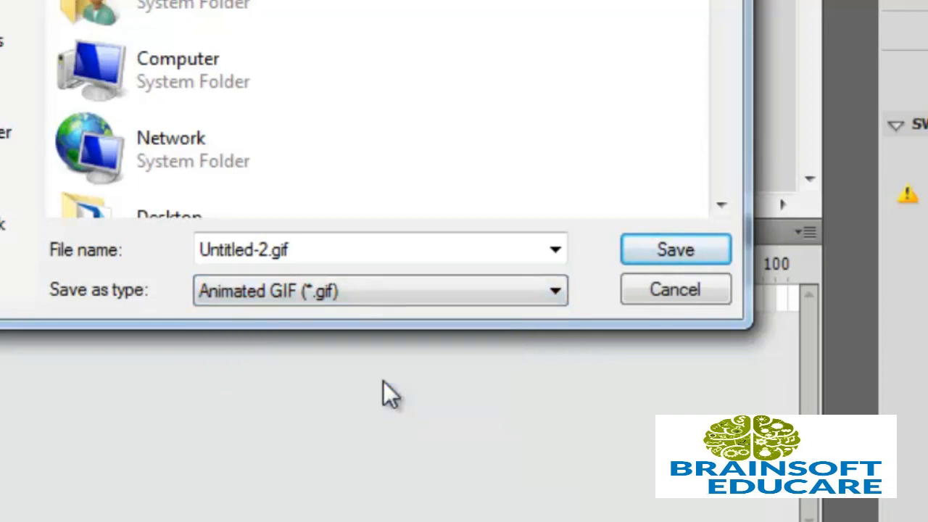
{"action": "double_click", "coordinate": [330, 254]}
{"action": "key", "text": "BackSpace"}
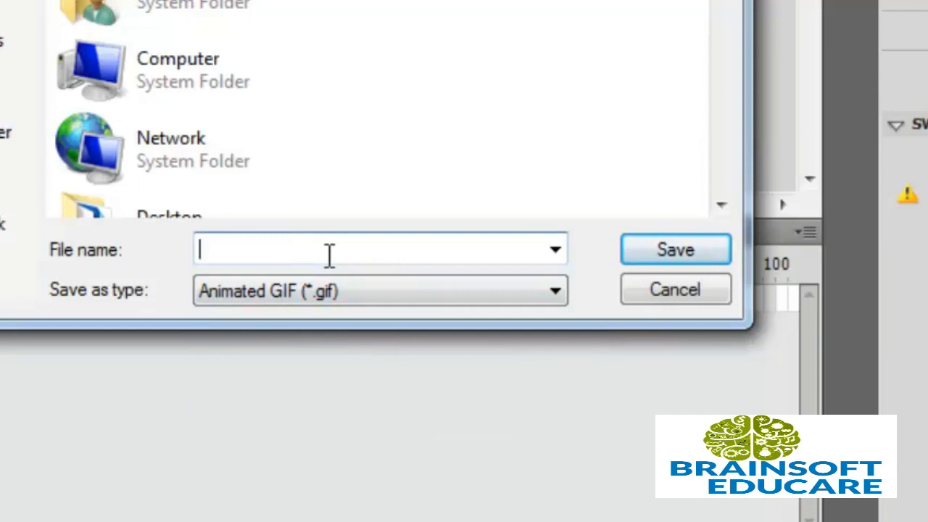
{"action": "type", "text": "try"}
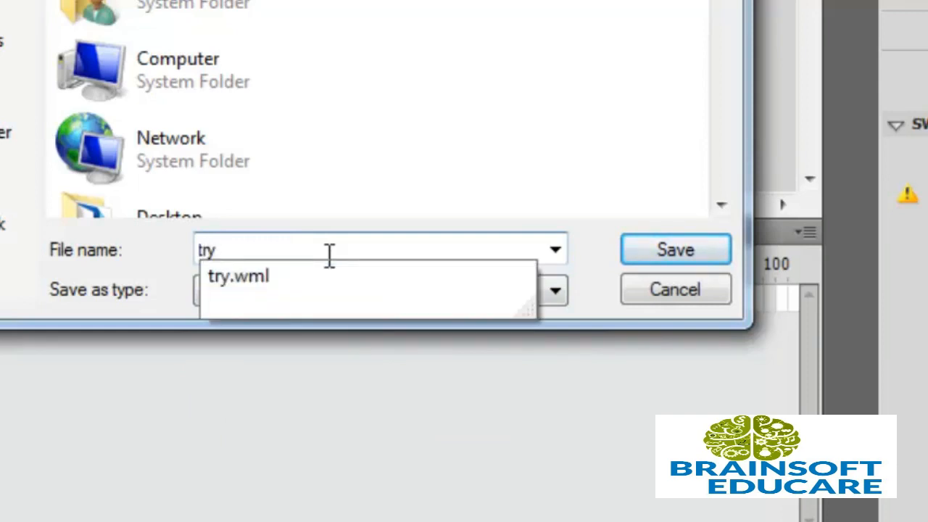
{"action": "key", "text": "Escape"}
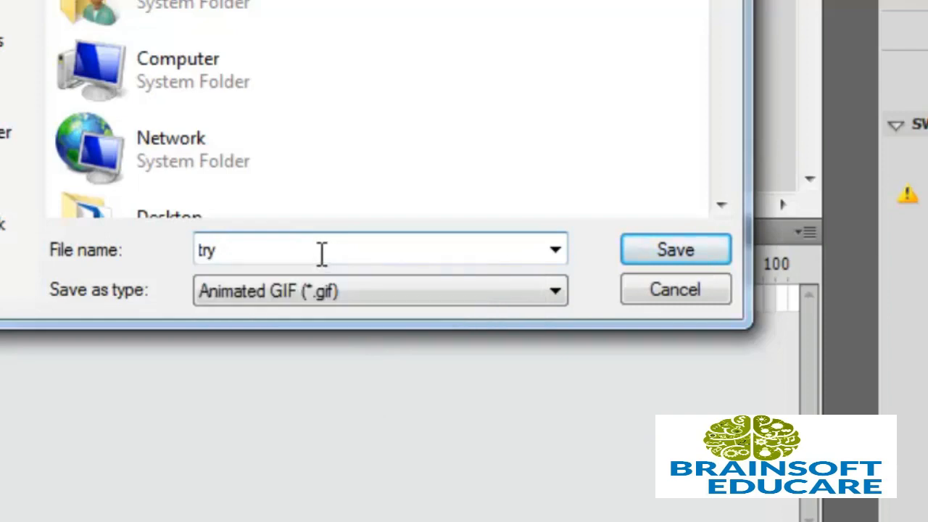
Save the export, accept the 550 × 400 GIF settings, and show the folder's file list.
{"action": "left_click", "coordinate": [643, 255]}
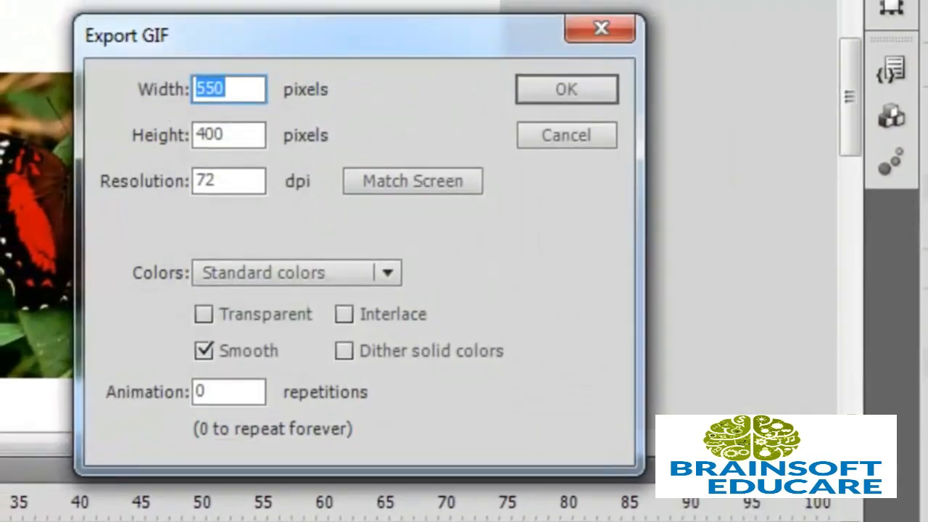
{"action": "left_click", "coordinate": [559, 89]}
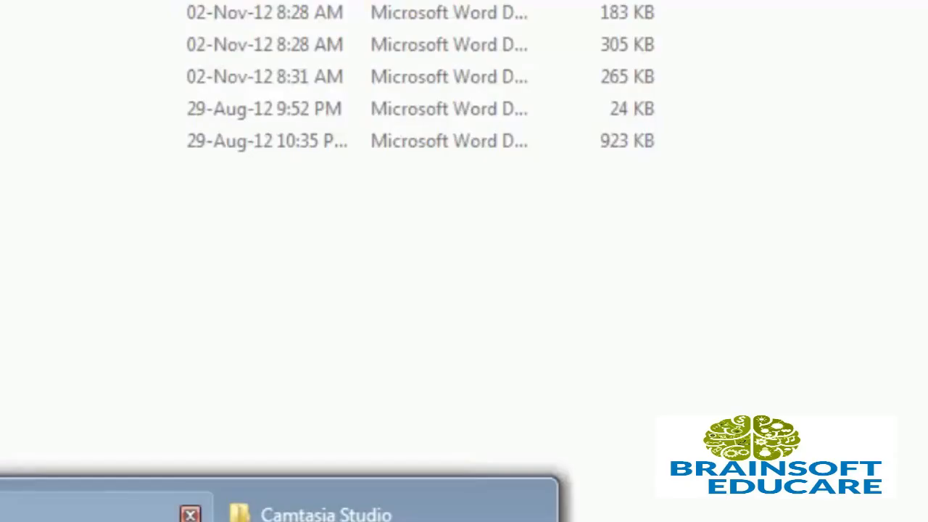
{"action": "left_click", "coordinate": [80, 516]}
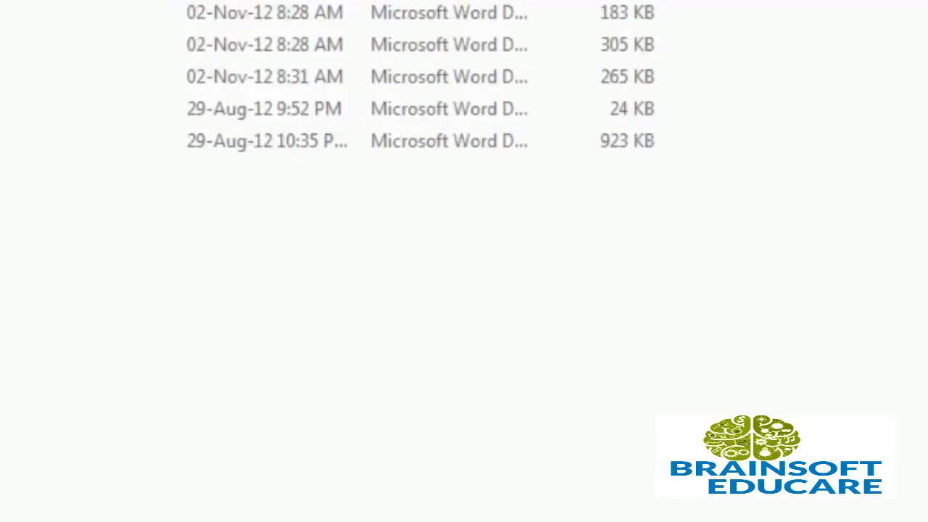